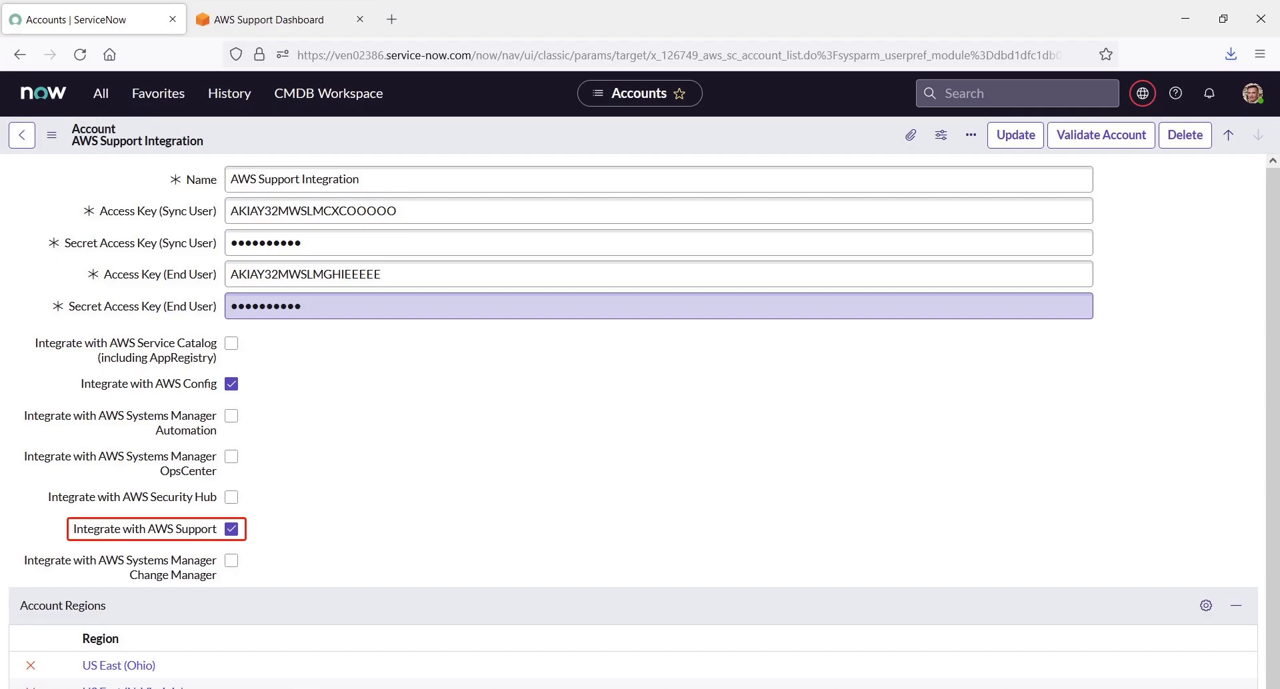
- Find the AWS Support module, open its incident list and start a new AWS support case incident
left_click(104, 103)
double_click(95, 142)
type("AWS Support")
left_click(79, 231)
left_click(1253, 145)
- Enter "Issue with Alexa Services" as both the subject and the description of the new incident
left_click(239, 188)
type("Issue with Alexa Services")
left_click(266, 213)
type("Issue with Alexa Services")
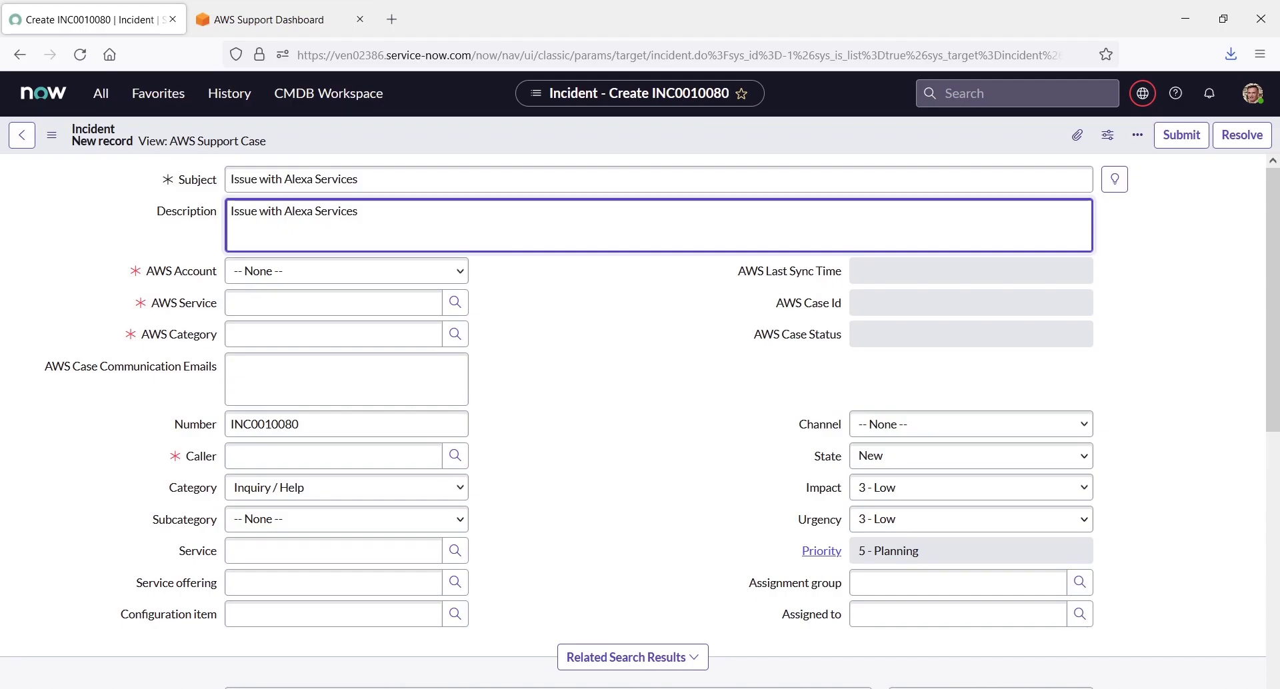
- Set the AWS account to AWS Support Integration, the AWS service to Alexa Services and the AWS category to APIs
left_click(459, 272)
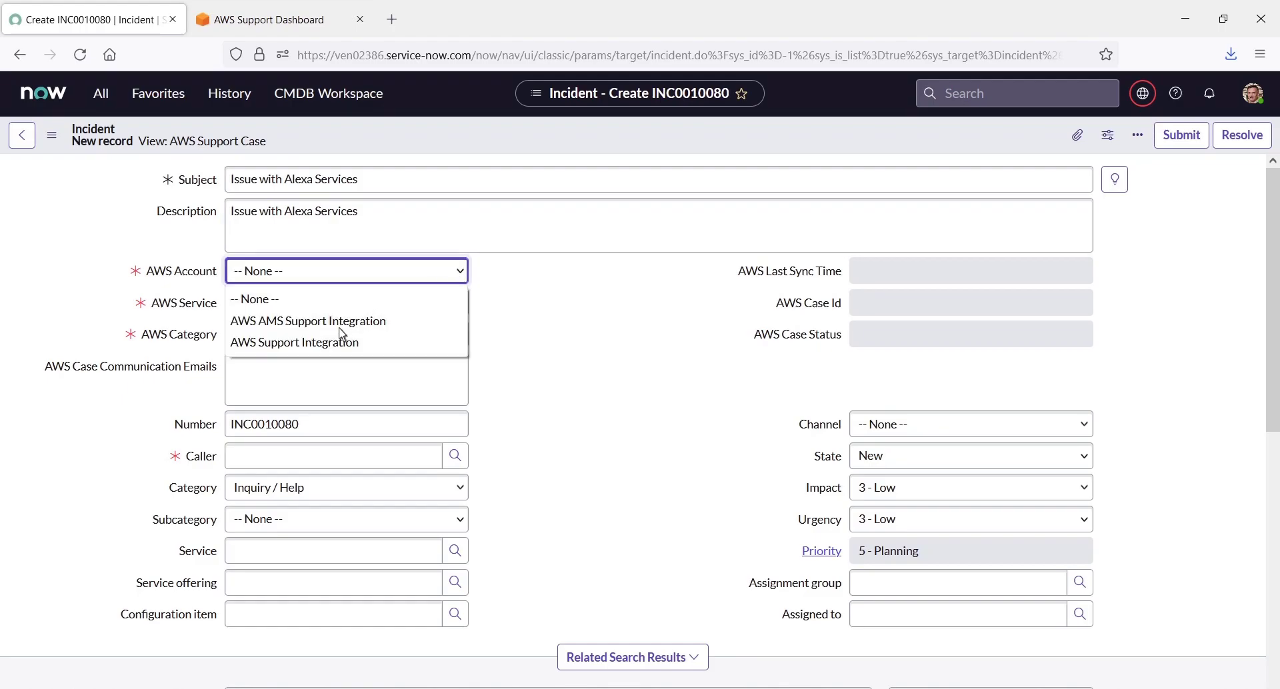
left_click(294, 343)
key("Tab")
type("Alexa Services")
left_click(285, 343)
key("Tab")
type("API")
left_click(250, 371)
- Set the incident's caller to SMC Specialist and save the record
left_click(238, 465)
type("SMC")
left_click(299, 493)
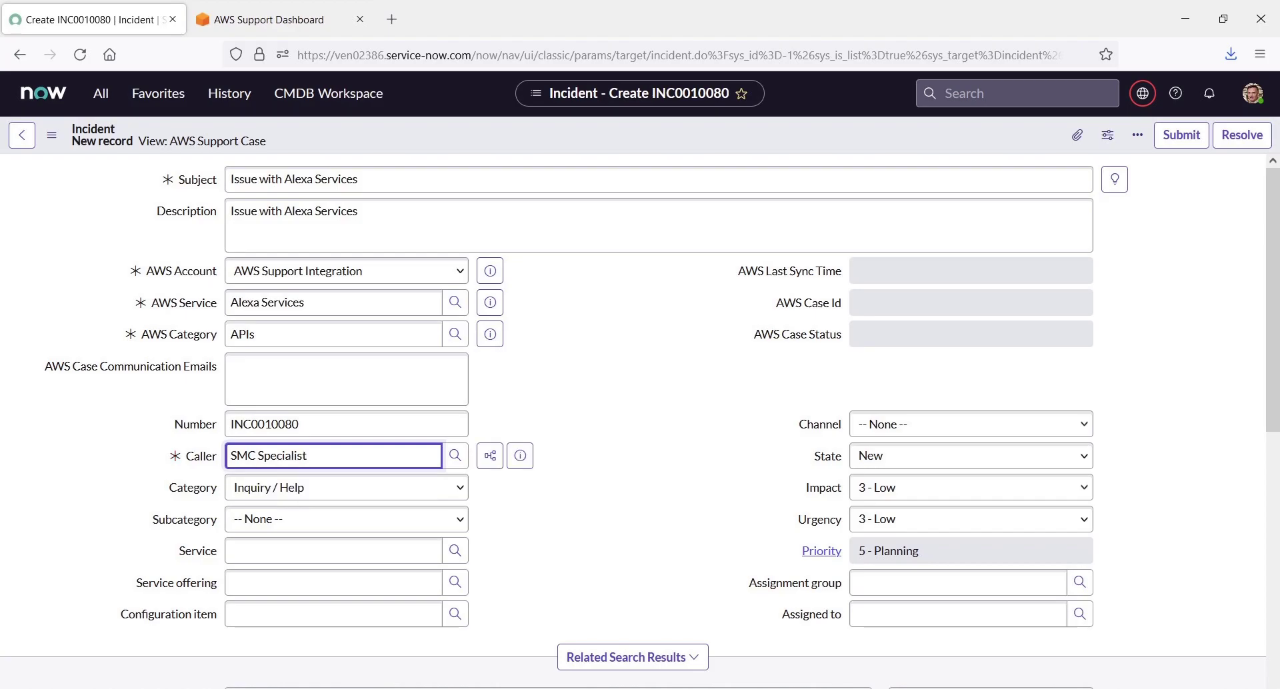
right_click(652, 143)
left_click(687, 157)
right_click(573, 137)
left_click(616, 540)
- Switch to the AWS Support Dashboard, refresh the case list and open the "Issue with Alexa Services" case
left_click(259, 25)
left_click(81, 56)
left_click(364, 516)
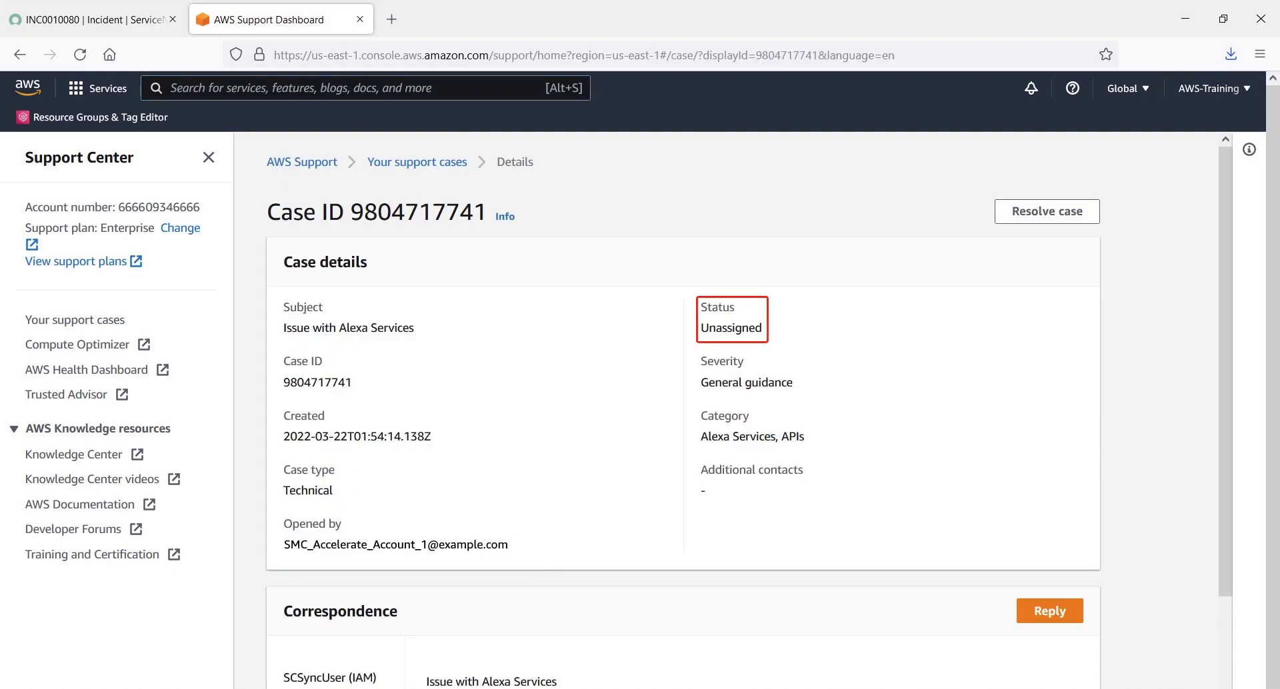
- Reply to the AWS case with "Hello this is AWS Support working on your support case." and submit it
scroll(1226, 681, "down", 3)
left_click(1050, 508)
scroll(1223, 487, "down", 1)
left_click(298, 528)
type("Hello this is AWS Support working on your support case.")
scroll(1227, 679, "down", 7)
left_click(1045, 508)
- Switch back to the ServiceNow incident, review its correspondence and attach a file to it
left_click(116, 23)
left_click(1166, 141)
scroll(1270, 559, "down", 5)
scroll(1275, 212, "up", 4)
left_click(892, 140)
left_click(640, 372)
double_click(207, 128)
left_click(867, 162)
- Switch to the AWS Support Dashboard and refresh the case to check its correspondence
left_click(269, 31)
left_click(81, 55)
scroll(1238, 604, "down", 4)
- Switch back to ServiceNow and resolve the incident with a resolution code and the notes "Issue is now resolved"
left_click(104, 28)
scroll(1273, 182, "up", 2)
left_click(1080, 136)
left_click(462, 290)
left_click(278, 346)
key("Tab")
type("Issue is now resolved")
left_click(1079, 135)
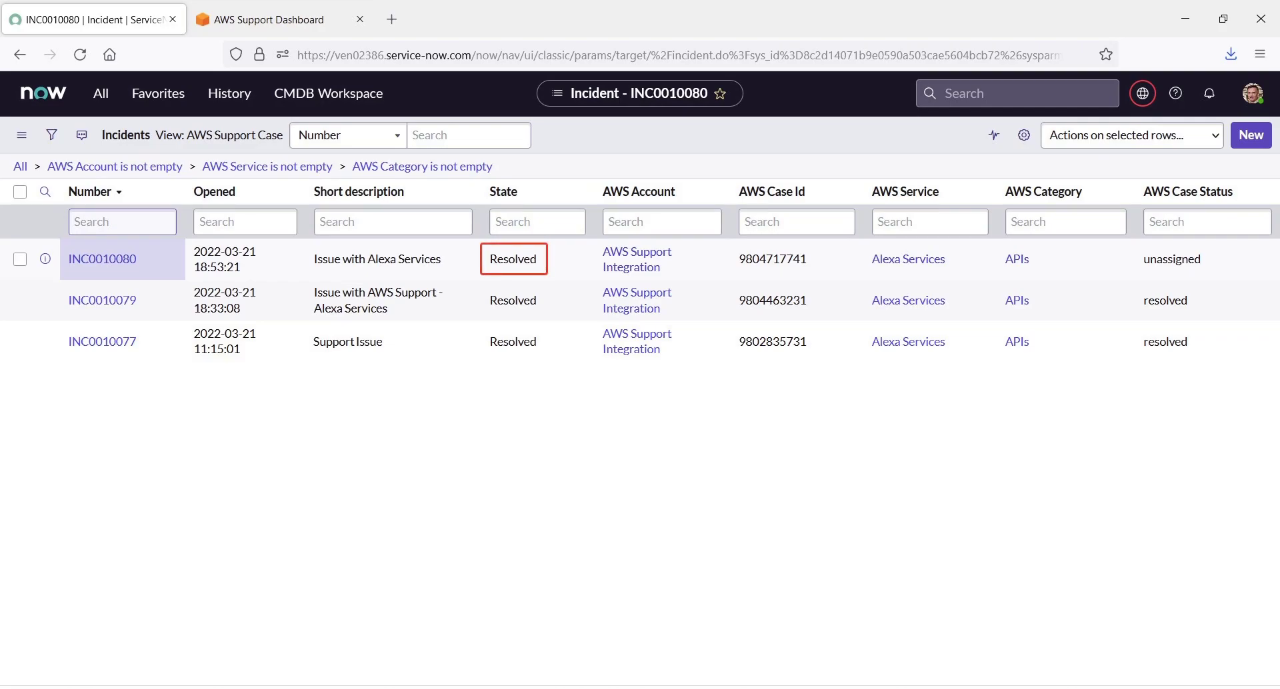
- Open the resolved "Issue with Alexa Services" incident, then refresh its case in the AWS Support Dashboard to check the status
left_click(115, 261)
left_click(275, 20)
left_click(81, 65)
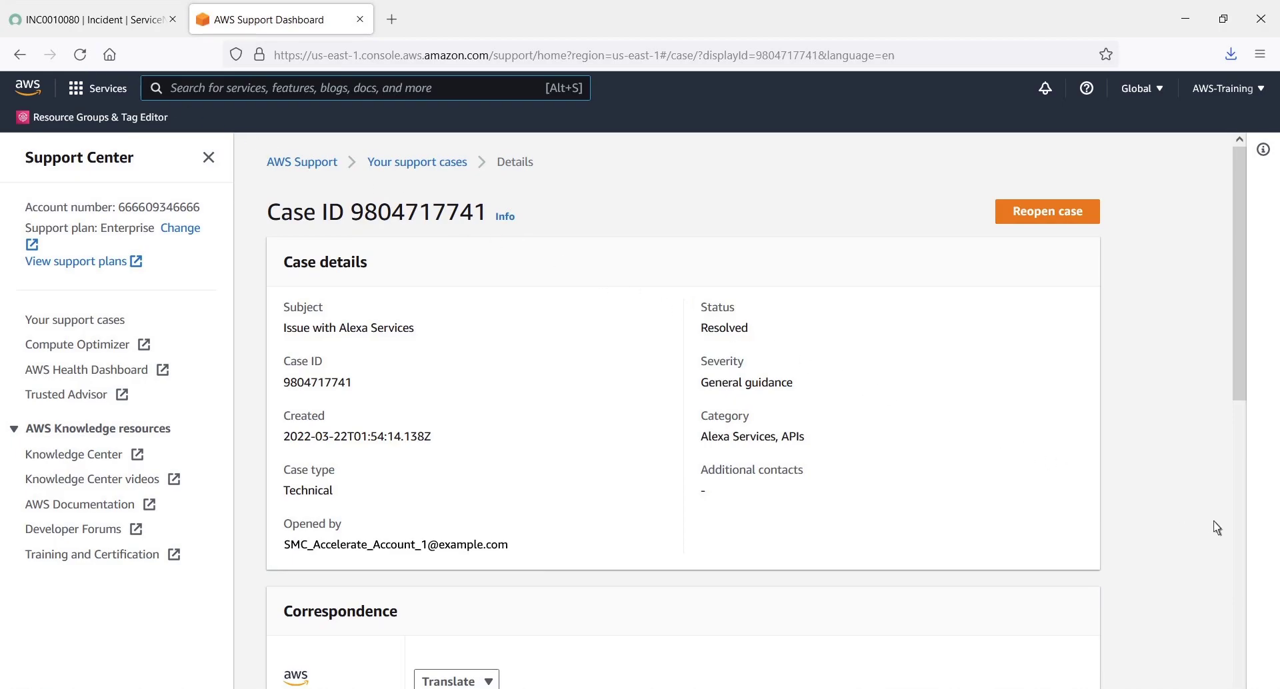